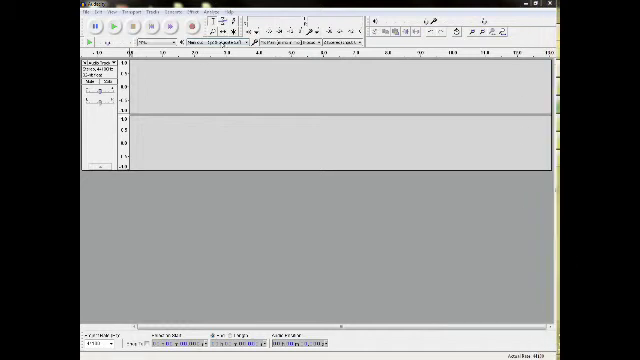
# Step: Set Audio Host to Windows WASAPI and the recording device to Speakers (loopback)
pyautogui.click(245, 43)
pyautogui.click(215, 52)
pyautogui.click(155, 44)
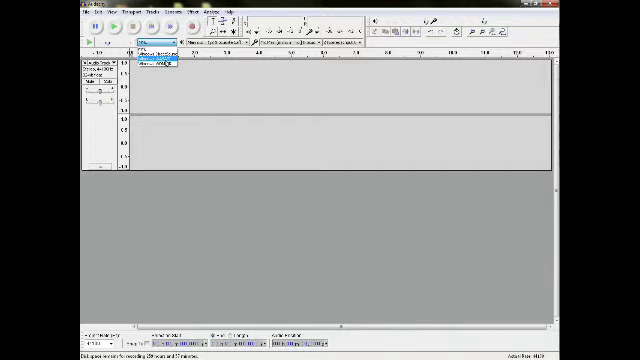
pyautogui.click(160, 62)
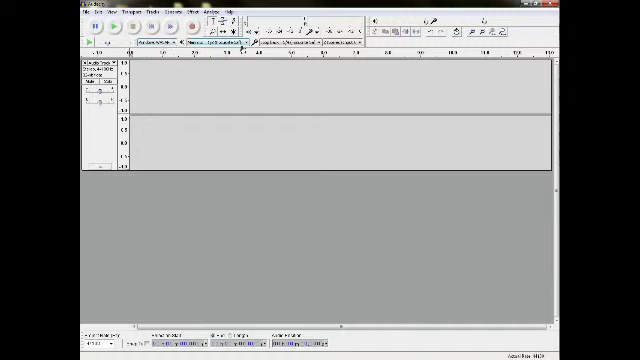
pyautogui.click(215, 42)
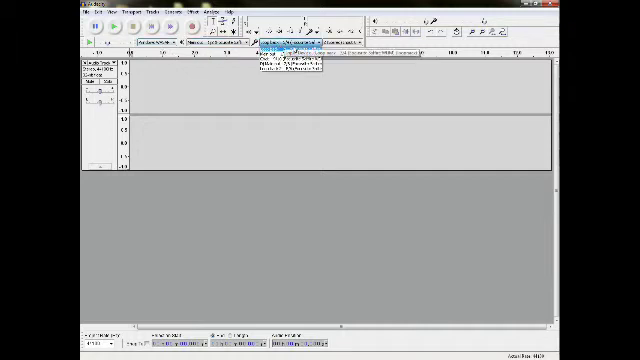
pyautogui.click(280, 55)
# Step: Confirm the playback device and stereo recording channels, then start recording with R
pyautogui.click(212, 43)
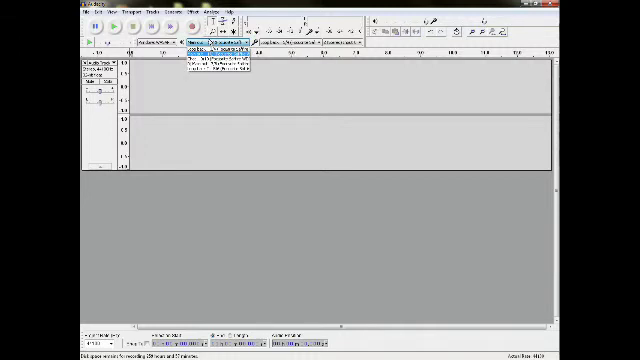
pyautogui.click(212, 50)
pyautogui.click(285, 43)
pyautogui.click(290, 52)
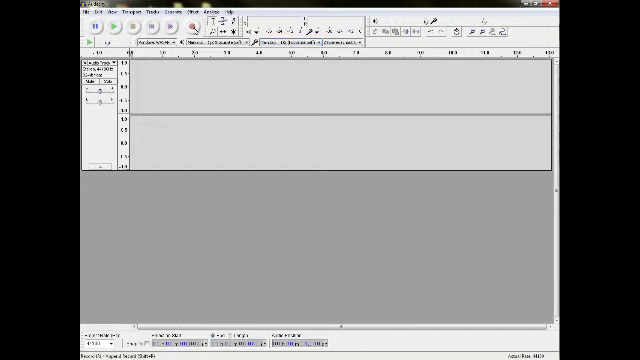
pyautogui.press('r')
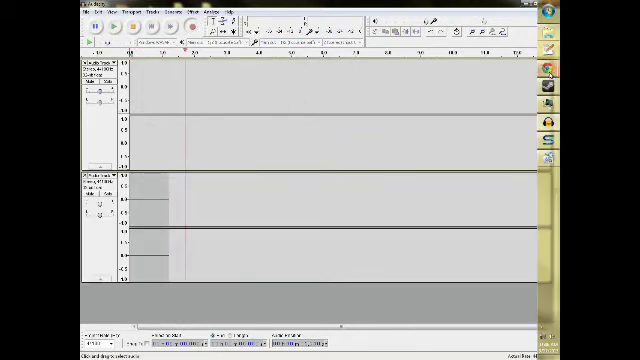
# Step: Bring up the Minecraft Tennis YouTube video and maximize the browser window
pyautogui.click(490, 100)
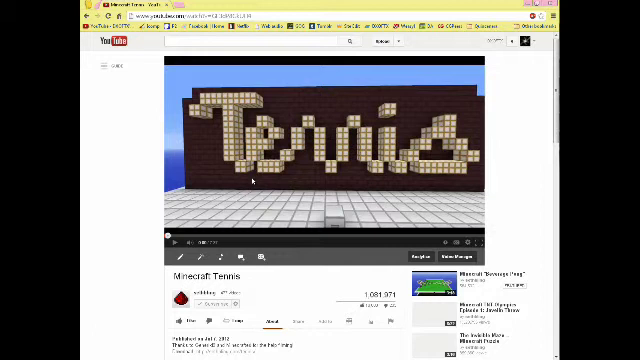
pyautogui.moveTo(270, 5); pyautogui.dragTo(360, 303)
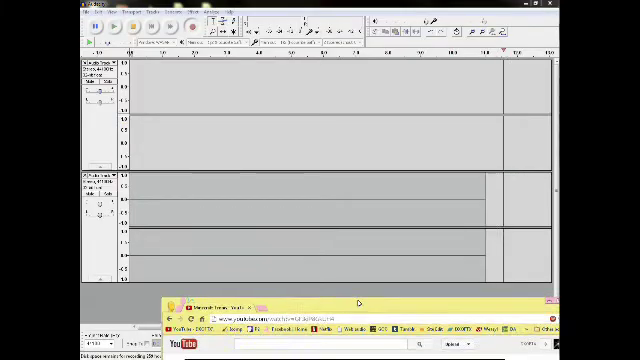
pyautogui.moveTo(360, 303); pyautogui.dragTo(325, 125)
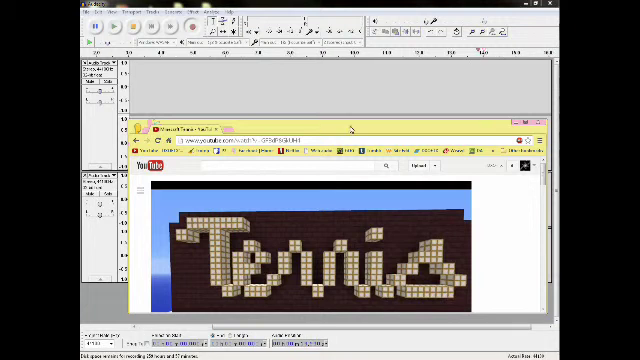
pyautogui.doubleClick(325, 125)
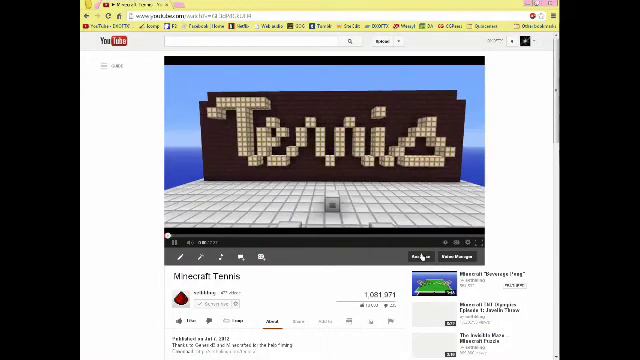
# Step: Shrink and move Chrome, then minimize it to reveal the recording waveform
pyautogui.moveTo(326, 10); pyautogui.dragTo(312, 250)
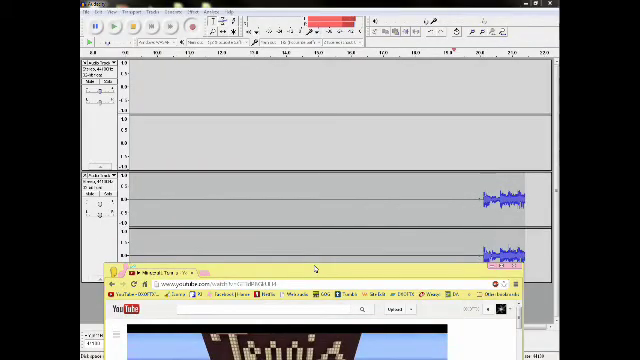
pyautogui.moveTo(320, 274); pyautogui.dragTo(258, 166)
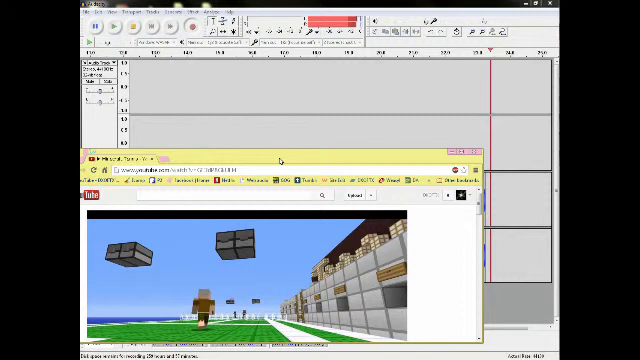
pyautogui.moveTo(258, 166); pyautogui.dragTo(212, 178)
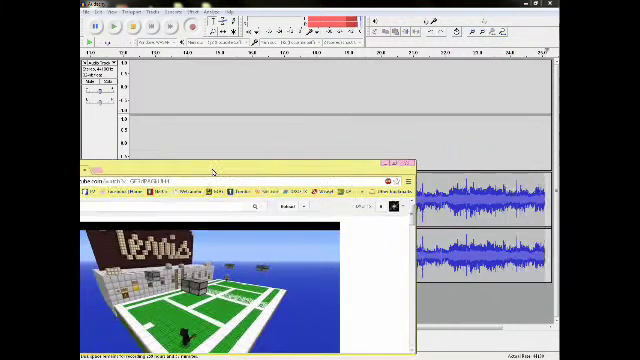
pyautogui.click(212, 178)
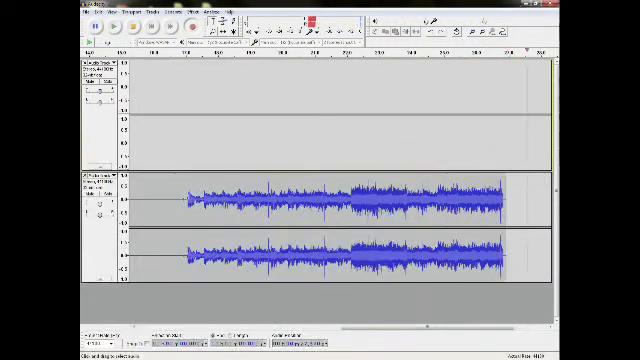